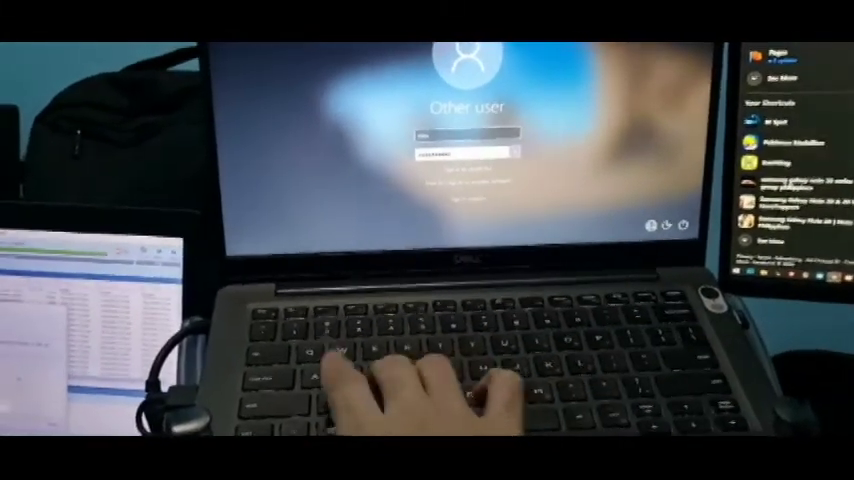
Submit the Other user password twice, dismissing the sign-in error in between.
key(Return)
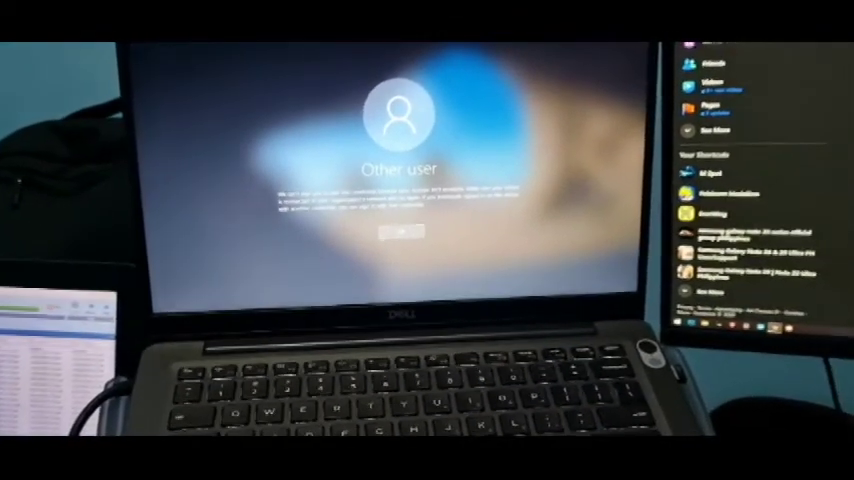
key(Return)
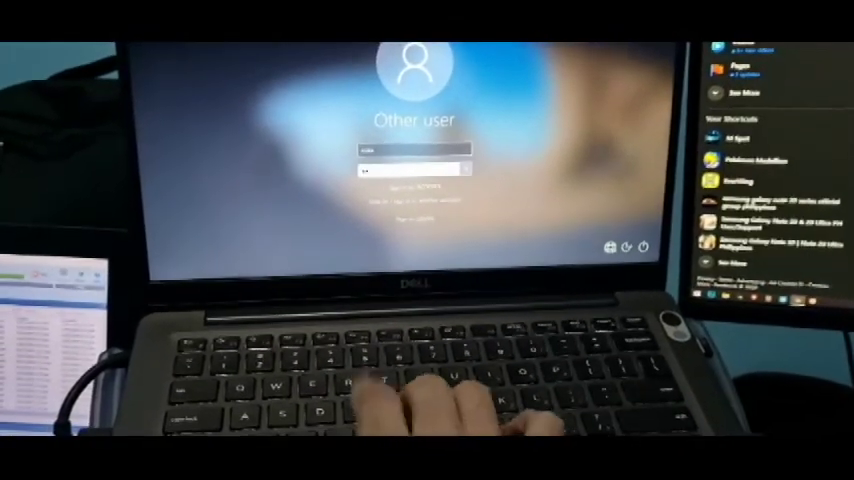
text(password)
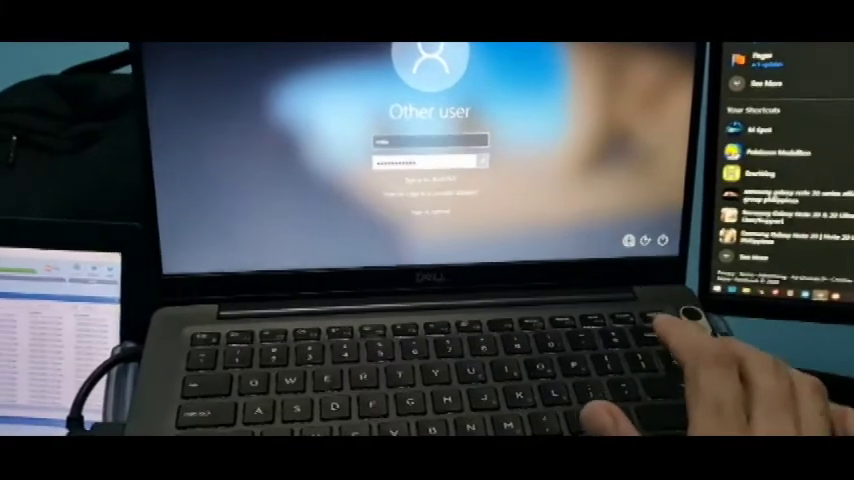
key(Return)
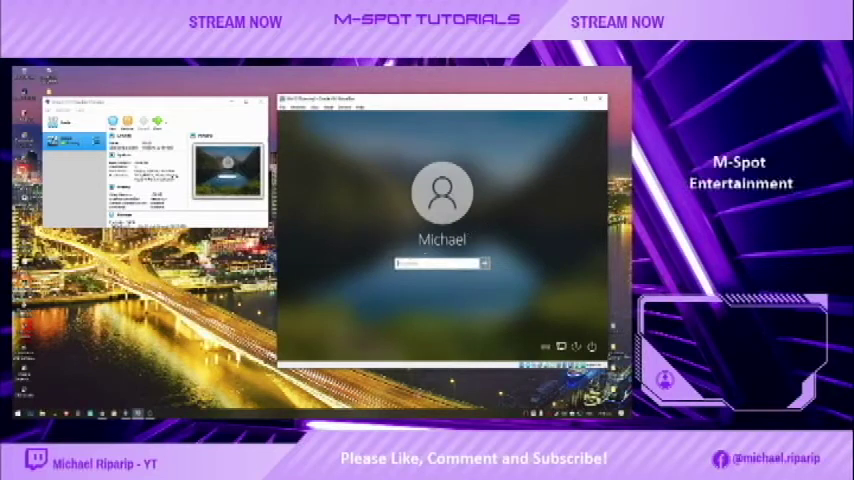
text(pass)
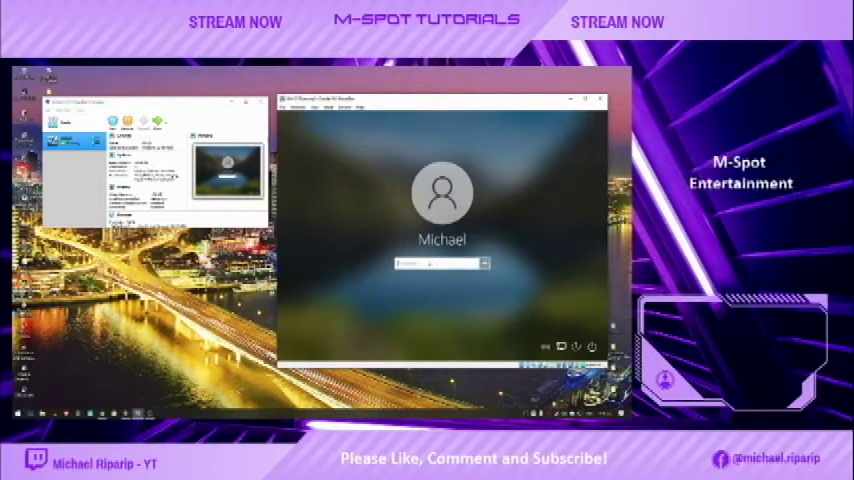
text(word)
key(Return)
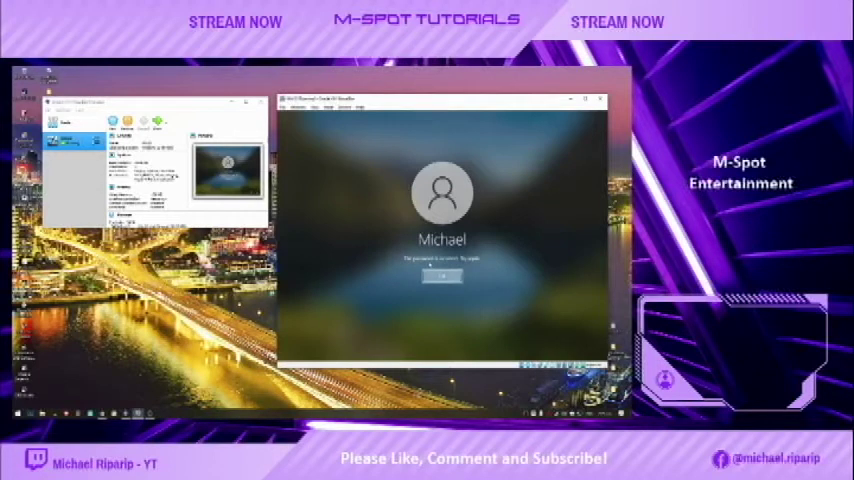
key(Return)
text(password)
key(Return)
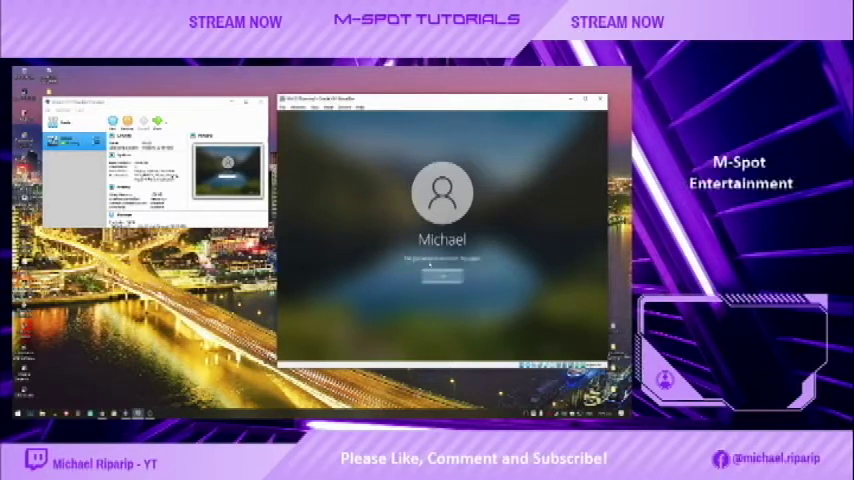
key(Return)
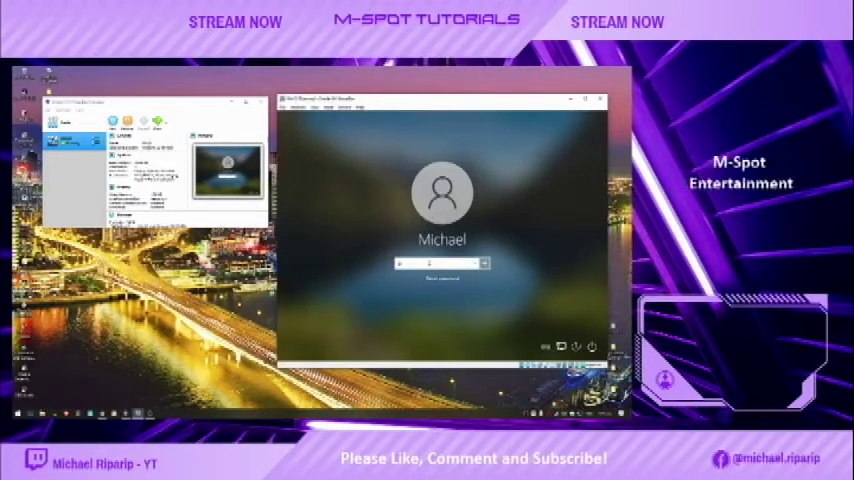
text(password)
key(Return)
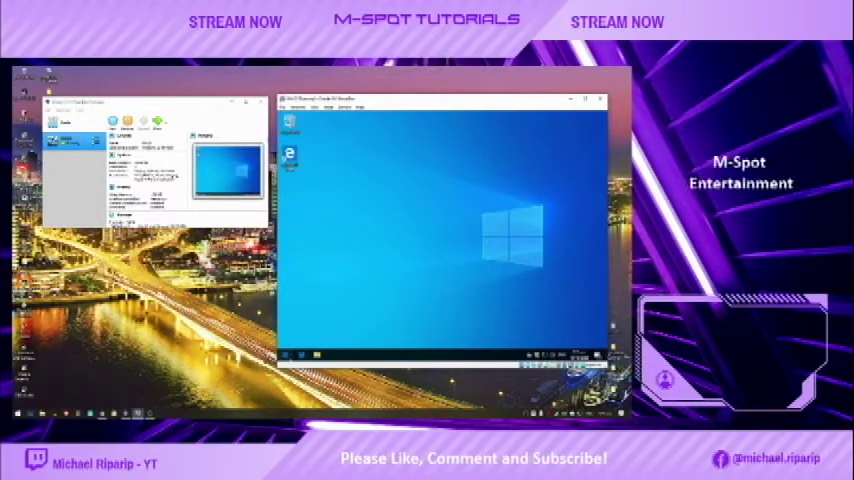
key(super)
key(super)
key(super)
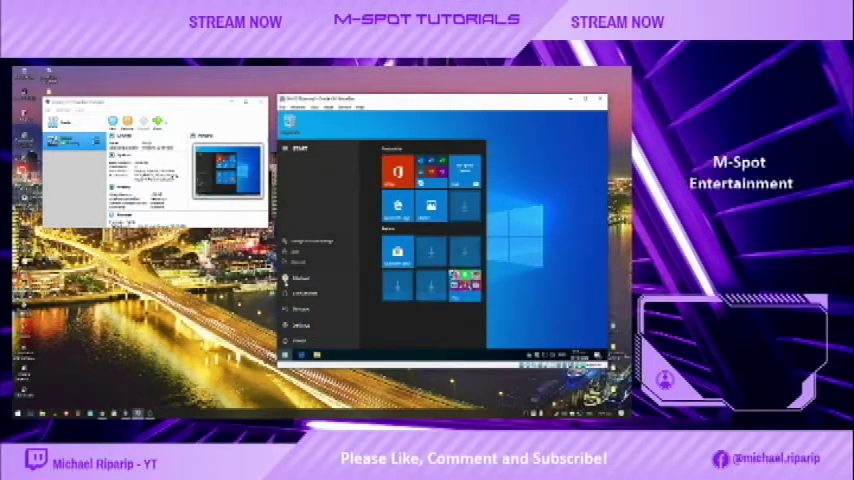
key(super+l)
click(379, 258)
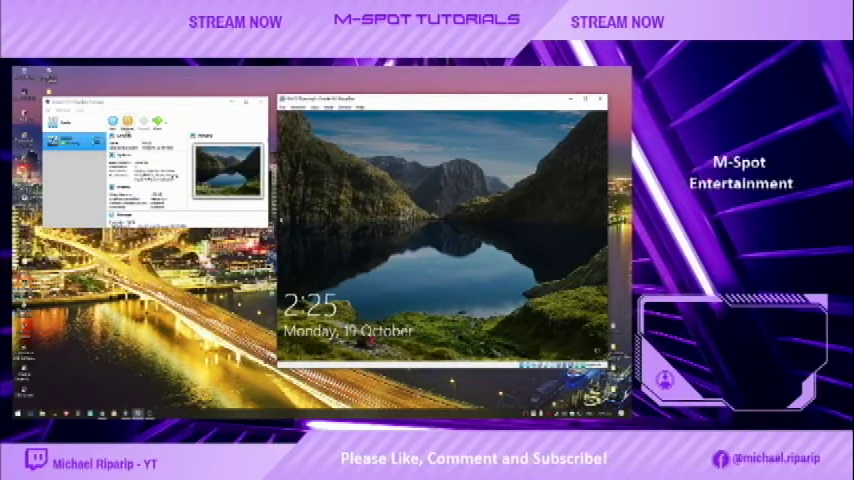
Inspect the virtual disk in Storage settings, close Settings, and open the Devices menu.
click(127, 124)
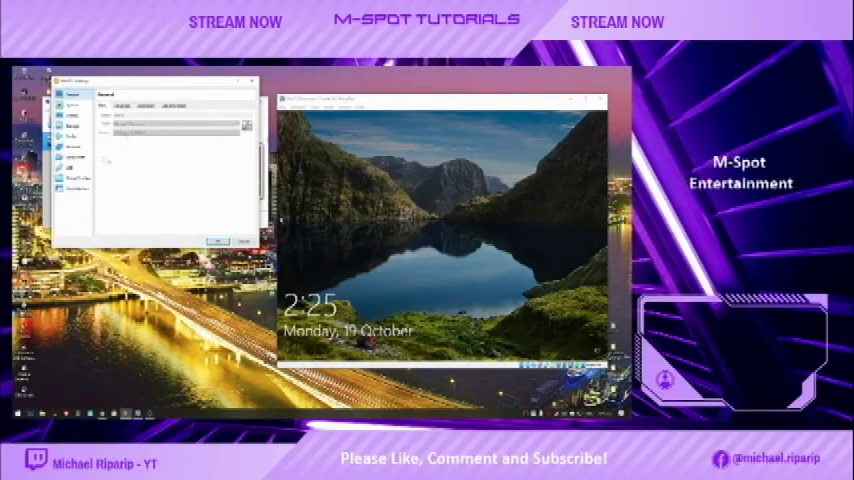
click(72, 126)
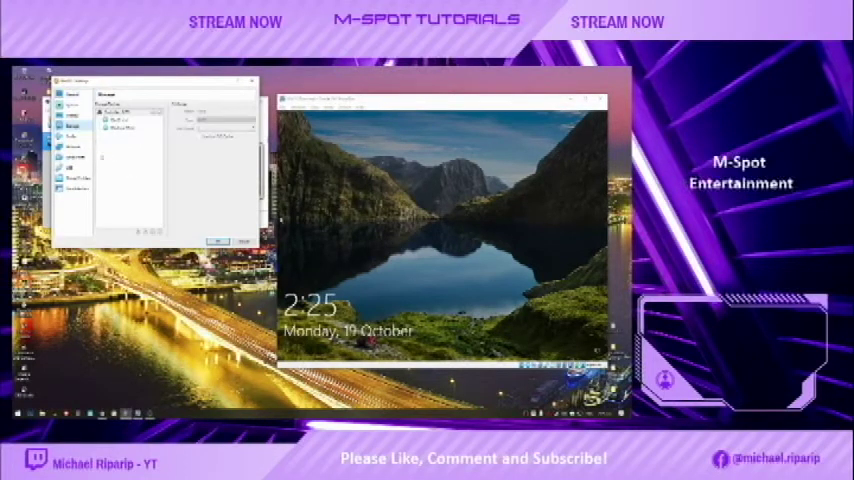
click(130, 129)
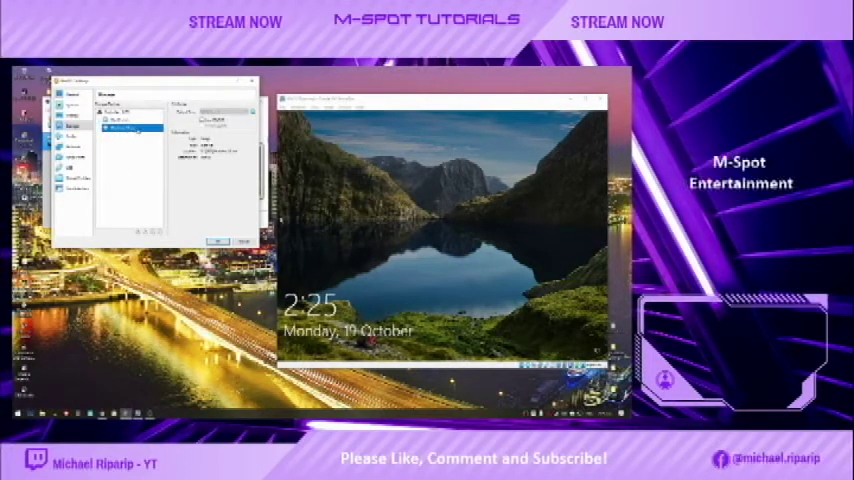
right_click(128, 130)
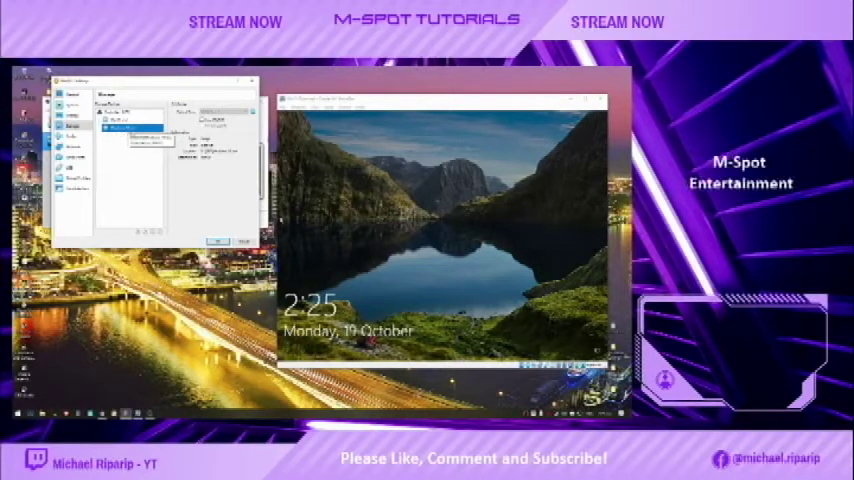
click(217, 242)
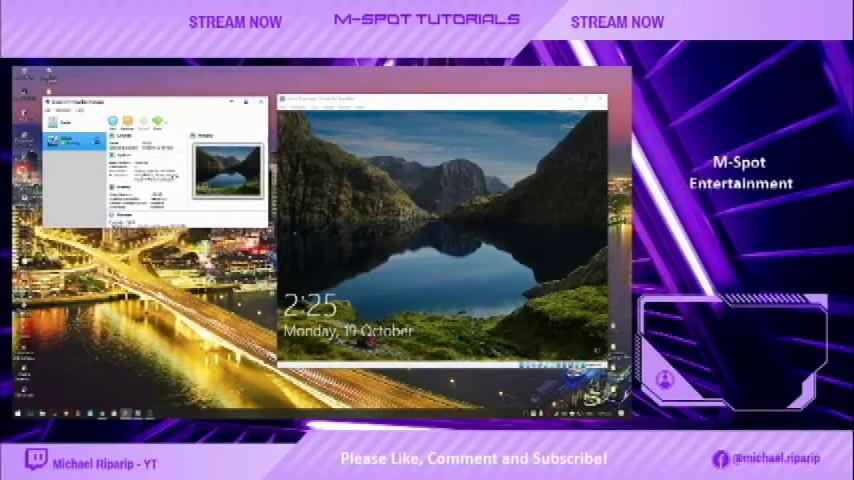
click(355, 105)
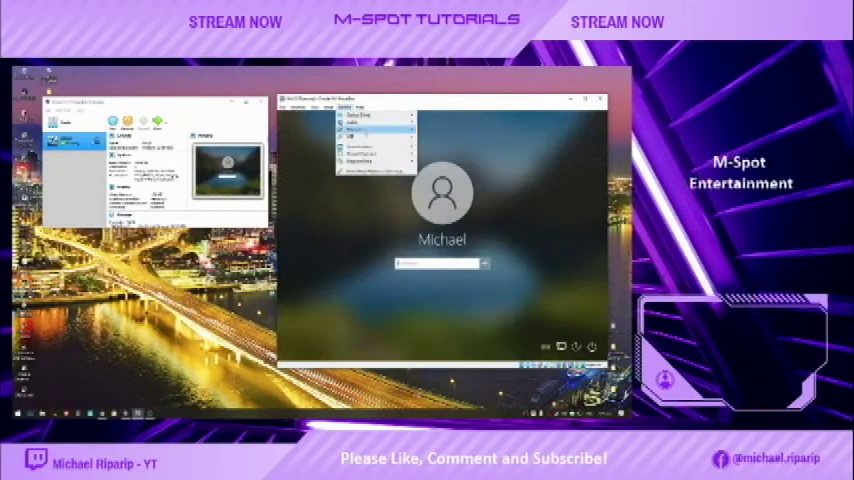
mouse_move(362, 116)
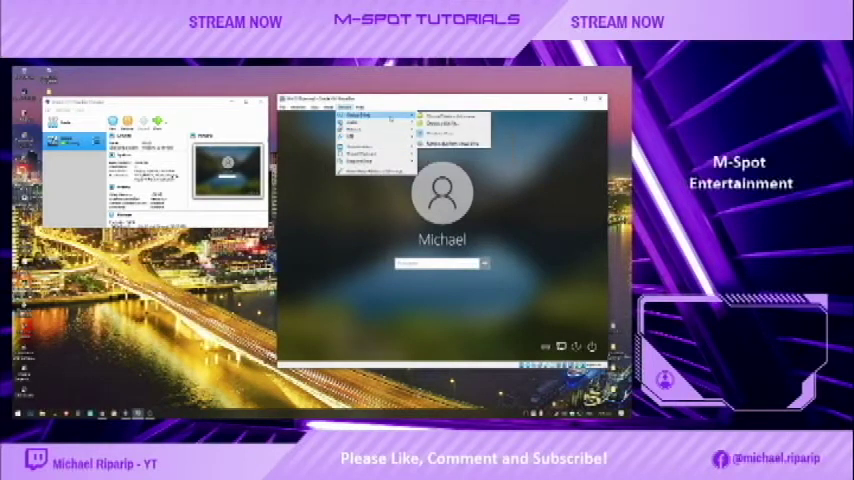
Restart the VM, dismiss the keyboard capture notice, and open Command Prompt with Shift+F10.
click(558, 192)
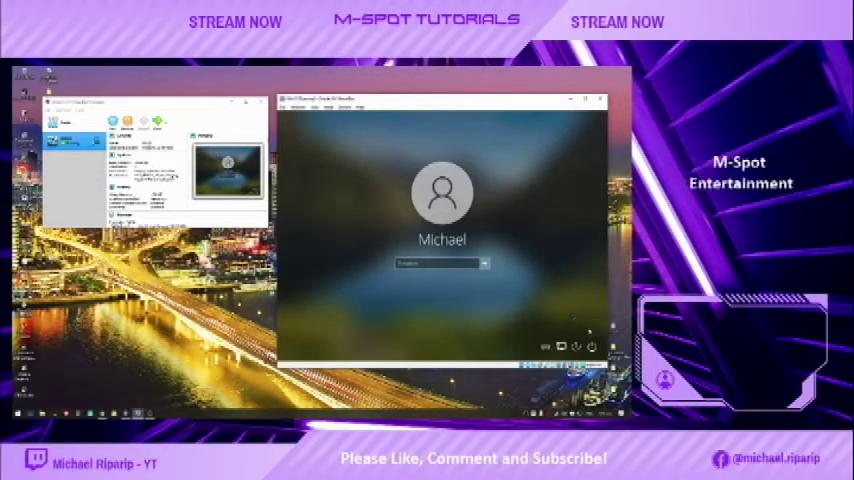
click(575, 336)
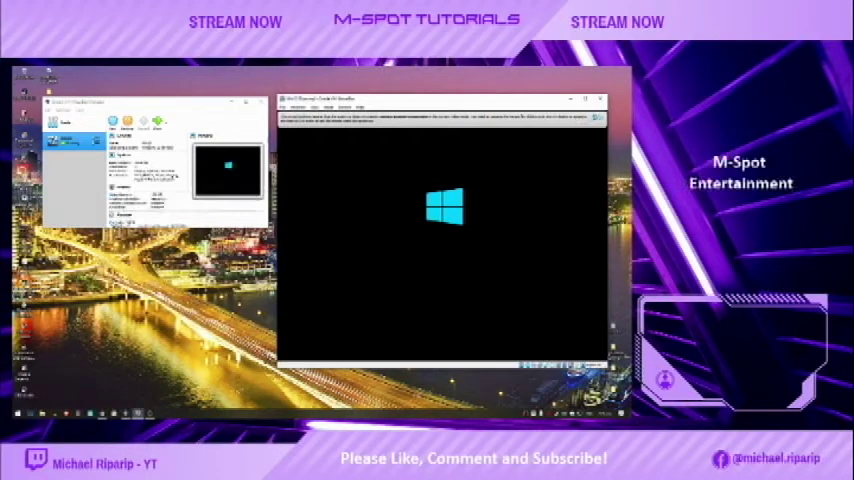
click(343, 106)
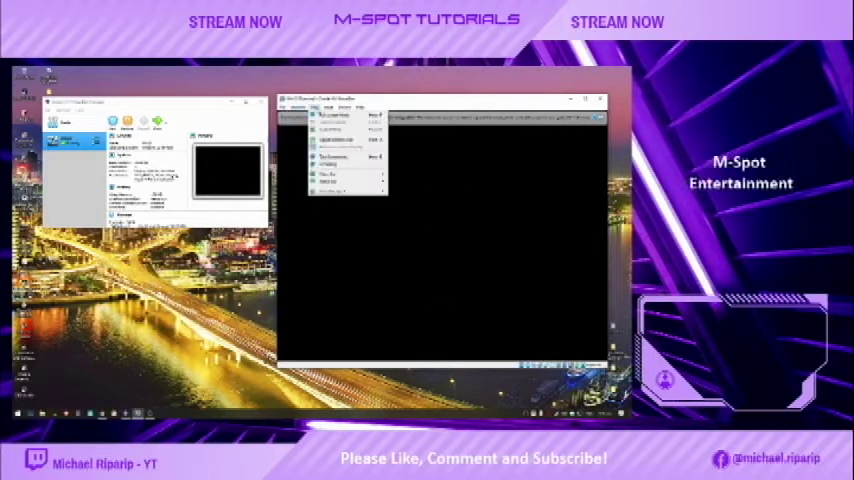
mouse_move(296, 106)
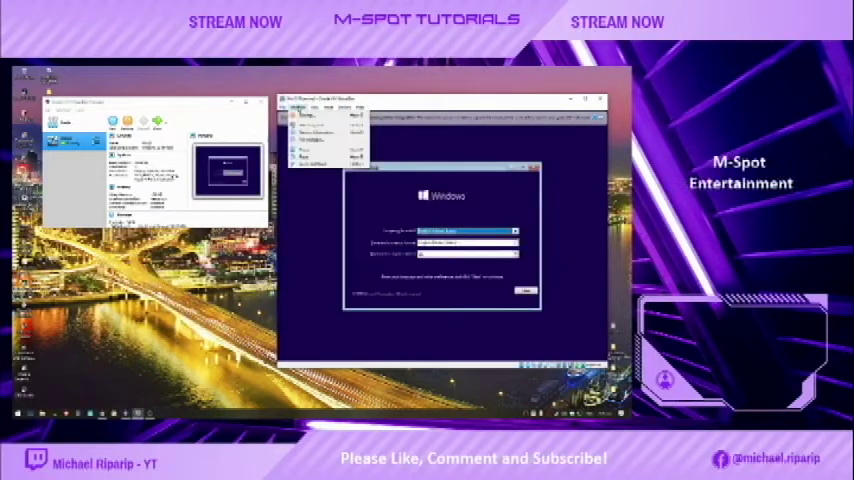
click(310, 141)
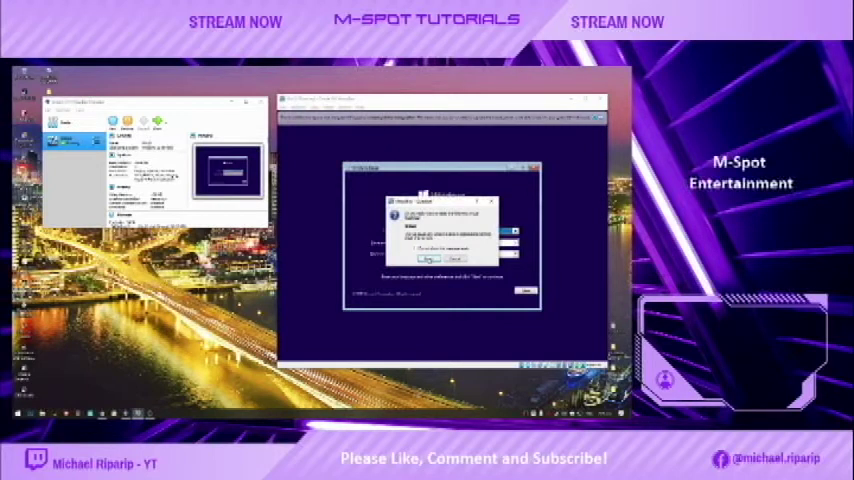
click(428, 258)
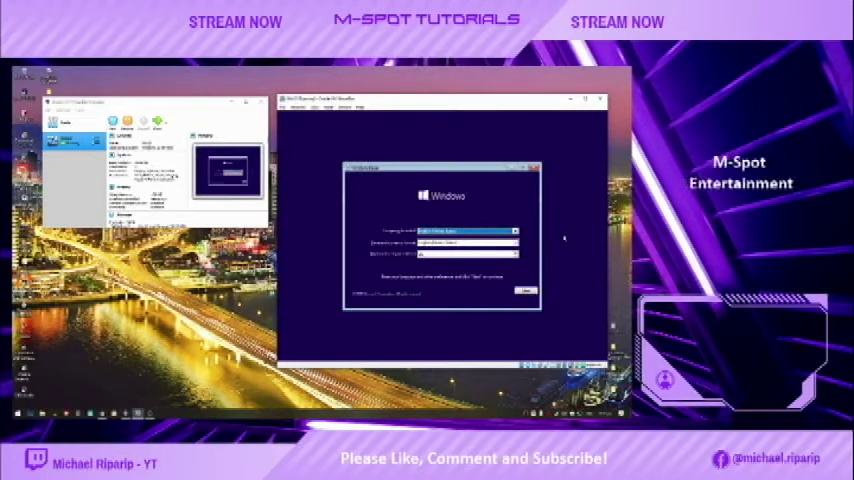
key(shift+F10)
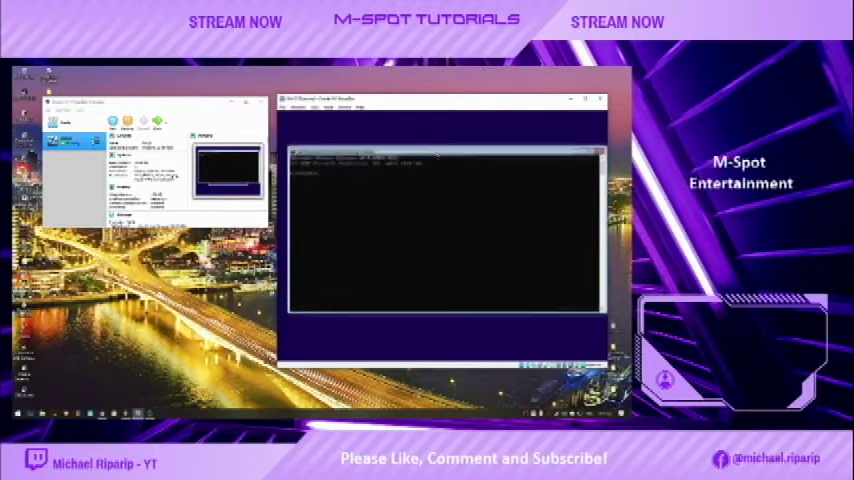
drag(438, 136, 438, 187)
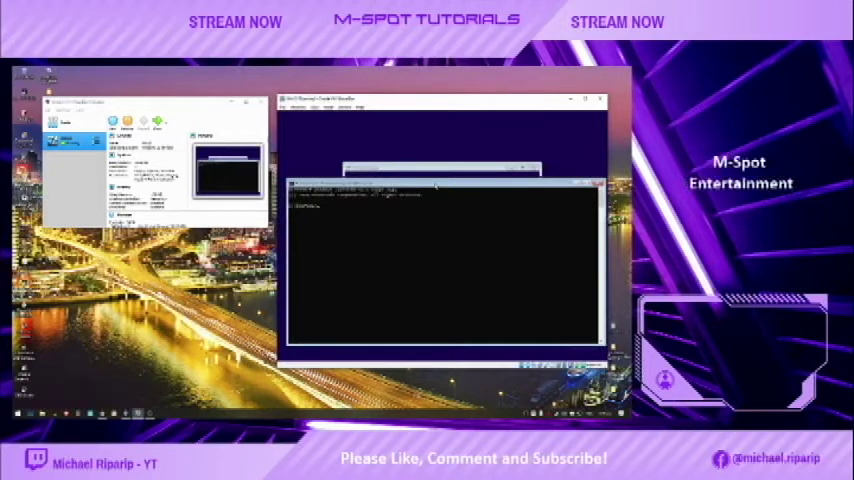
text(dir)
text(ect)
Run diskpart and get a fresh DISKPART> prompt line.
key(Return)
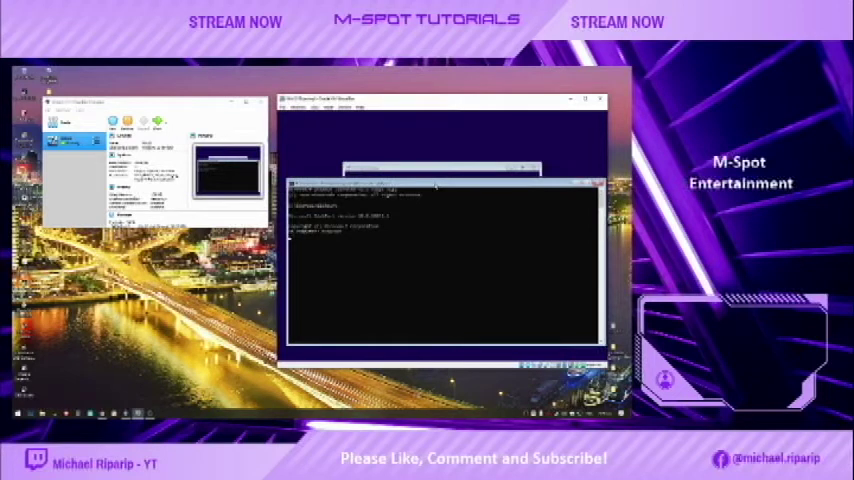
key(Return)
text(list vol)
text(ume)
Run 'list volume' to display the VM's disk volume table.
key(Return)
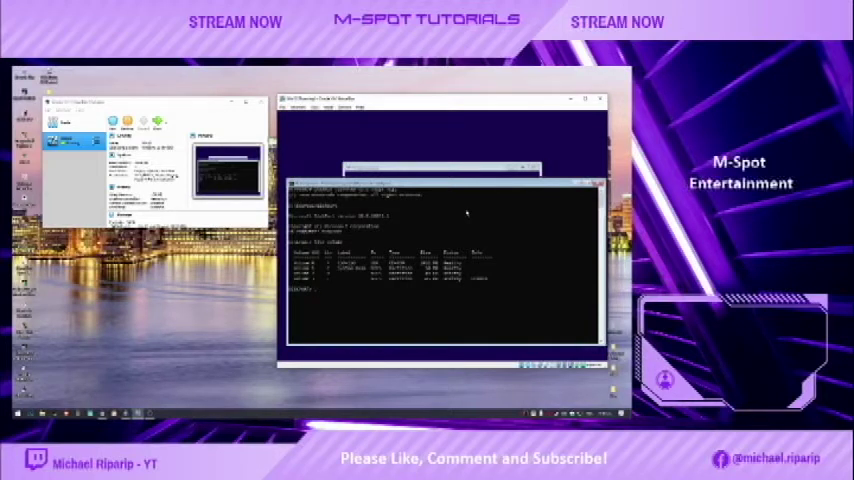
text(exit)
Exit DiskPart with 'exit' and maximize the VM window.
key(Return)
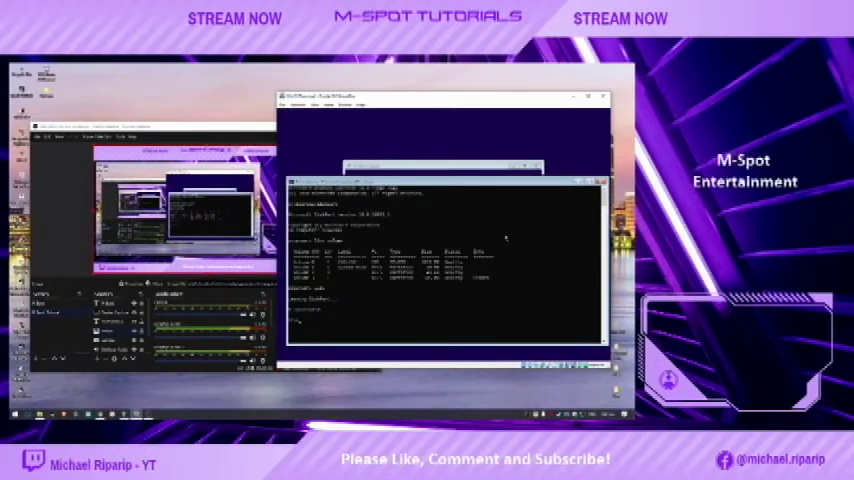
click(586, 97)
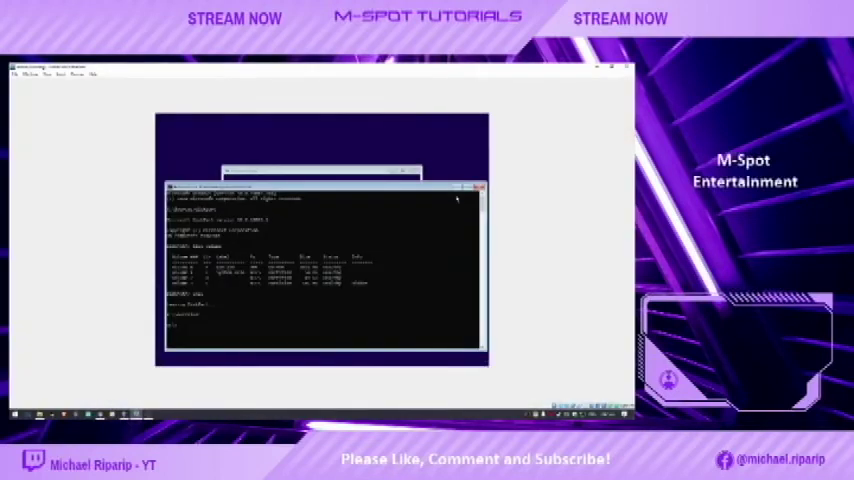
Restore the VM window and switch its display to full-screen mode from the View menu.
click(612, 67)
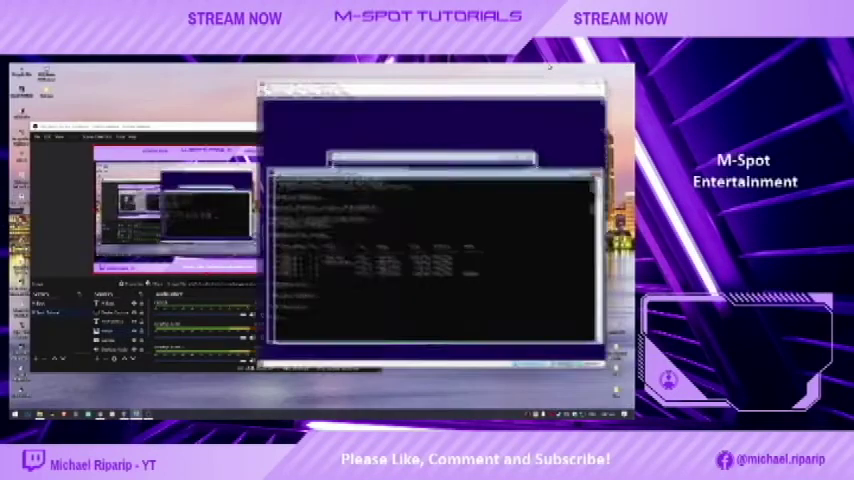
click(316, 104)
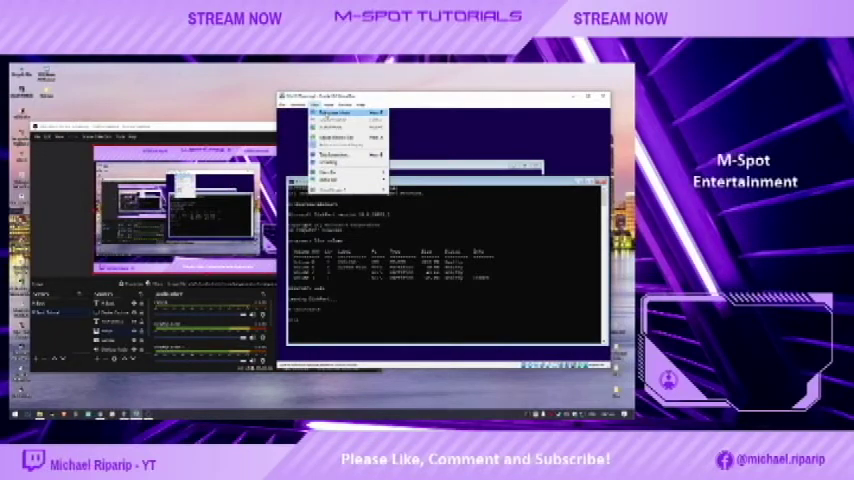
click(330, 113)
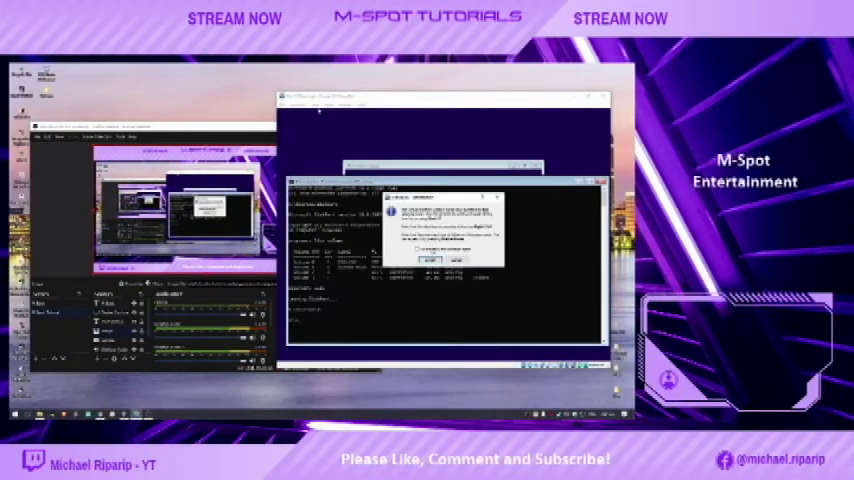
click(428, 259)
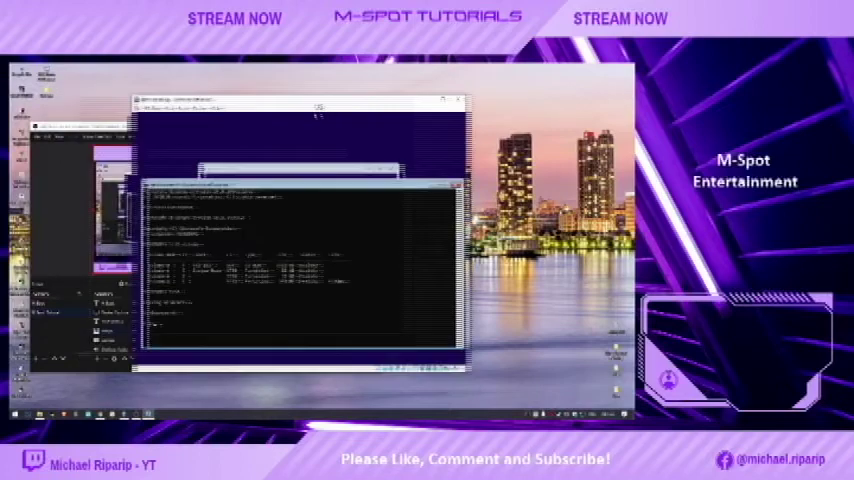
Resize the VM window, set the View back to normal mode, and drag it into place.
drag(128, 45, 231, 92)
double_click(231, 95)
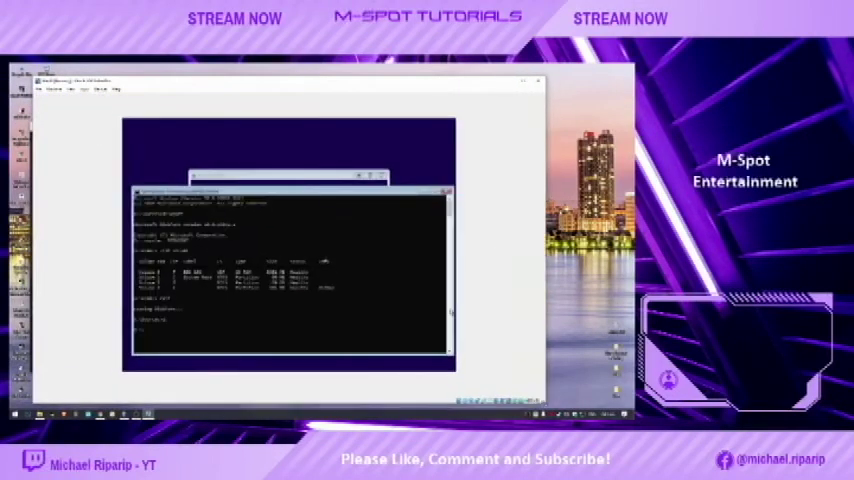
double_click(300, 80)
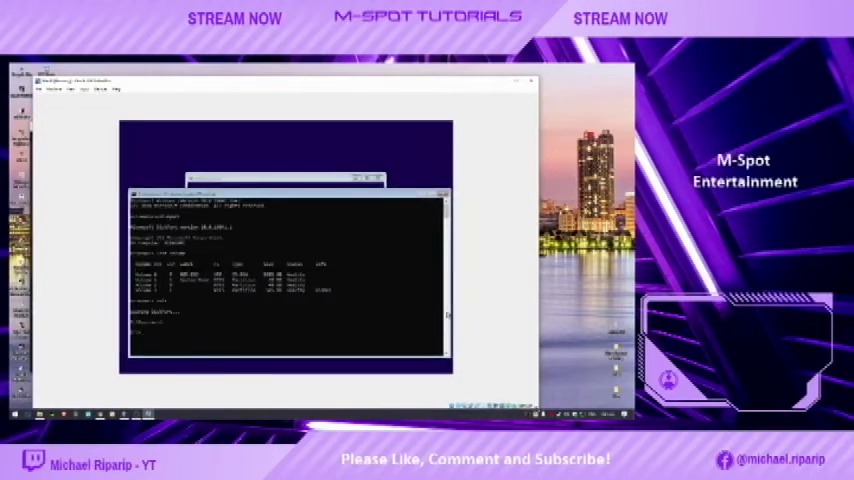
double_click(385, 85)
click(70, 89)
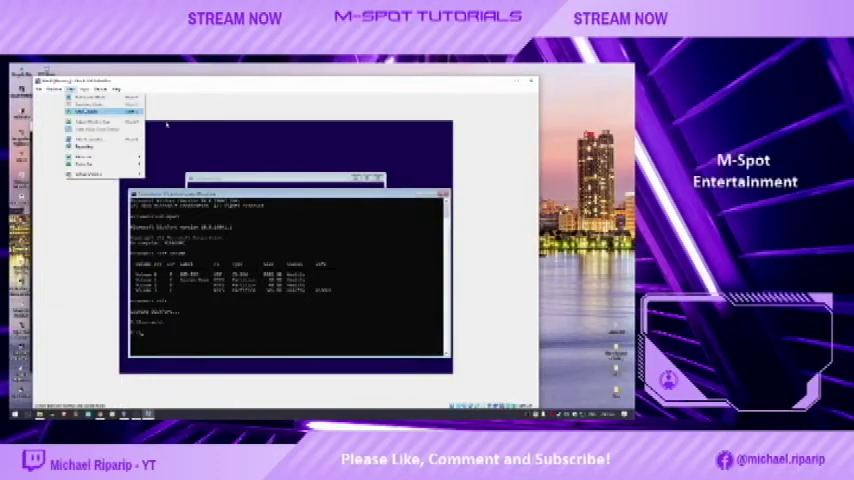
click(95, 122)
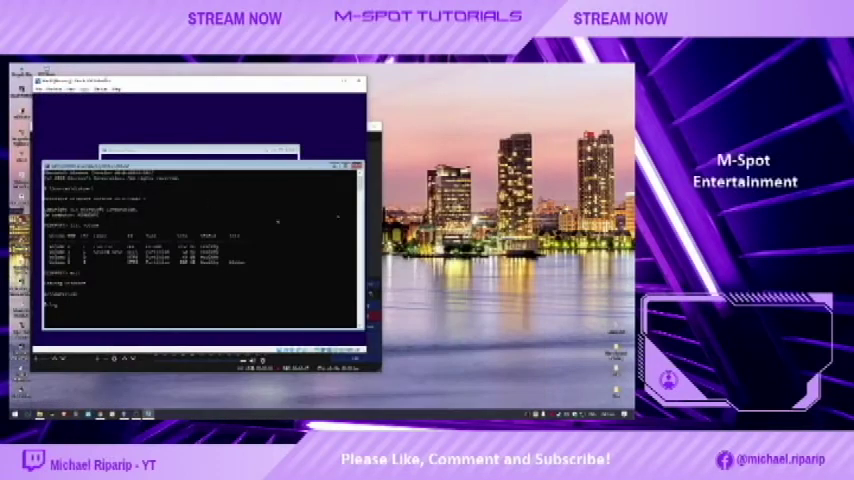
drag(100, 80, 197, 92)
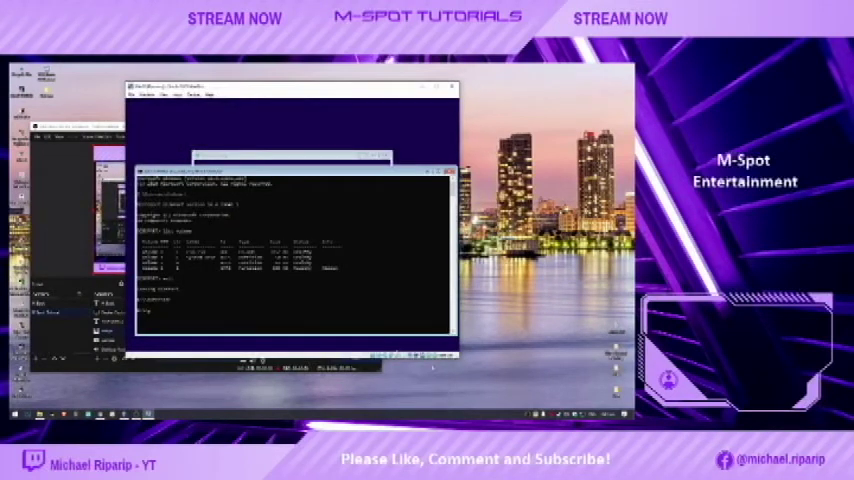
text(exit)
drag(250, 90, 240, 98)
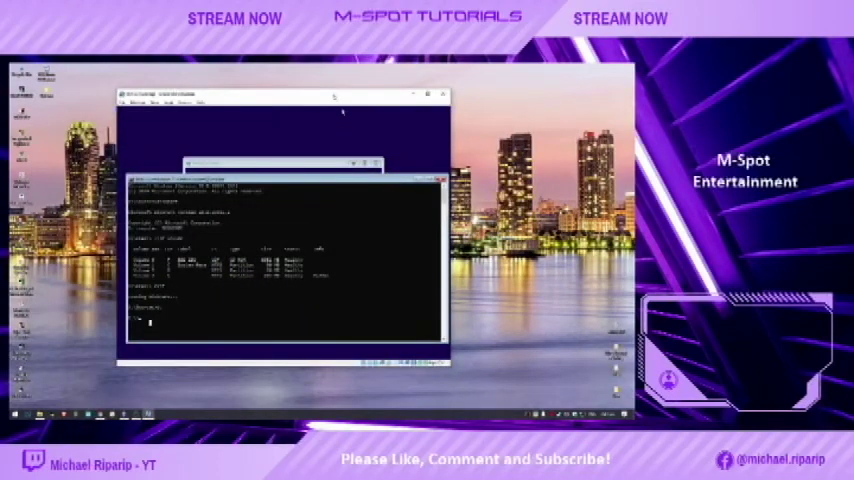
Drag the VM window's title bar a few pixels to the right.
drag(335, 95, 355, 90)
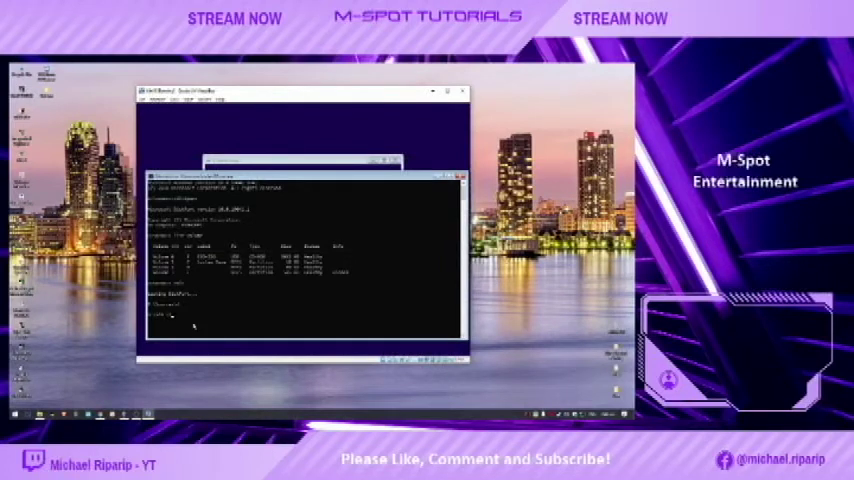
text(create partition primary)
Erase the mistyped partition command and run dir to list the drive's contents.
key(BackSpace)
key(BackSpace)
key(BackSpace)
key(BackSpace)
key(BackSpace)
key(BackSpace)
key(BackSpace)
text(dir)
key(Return)
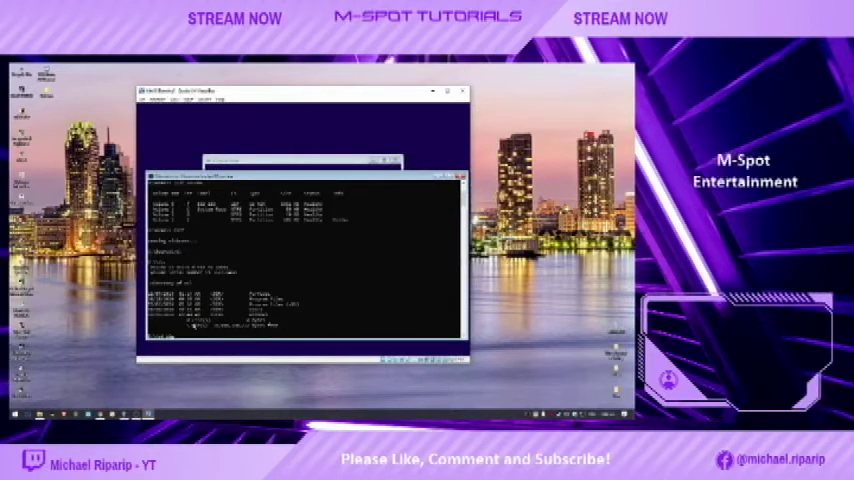
text(cd)
text(exit)
Change into the Windows system folder and list its files with dir.
key(Return)
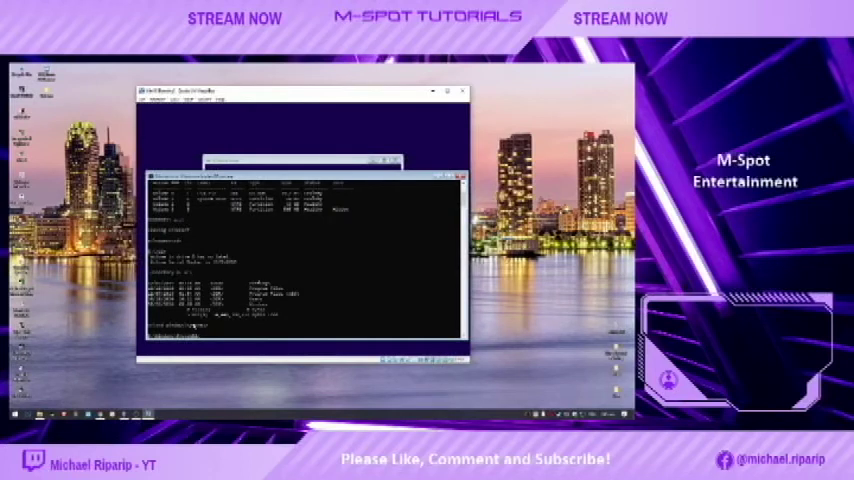
text(cd)
text(dir)
key(Return)
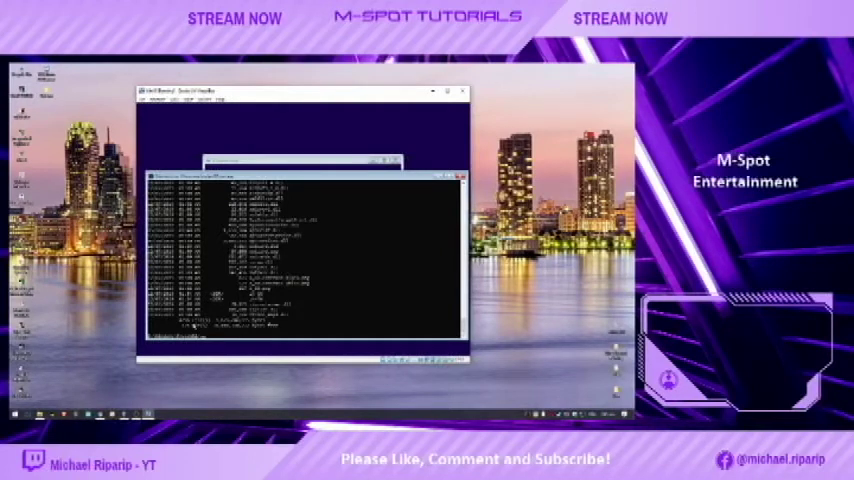
text(..)
text(...)
text(.)
Run the first copy command inside the system folder.
key(Return)
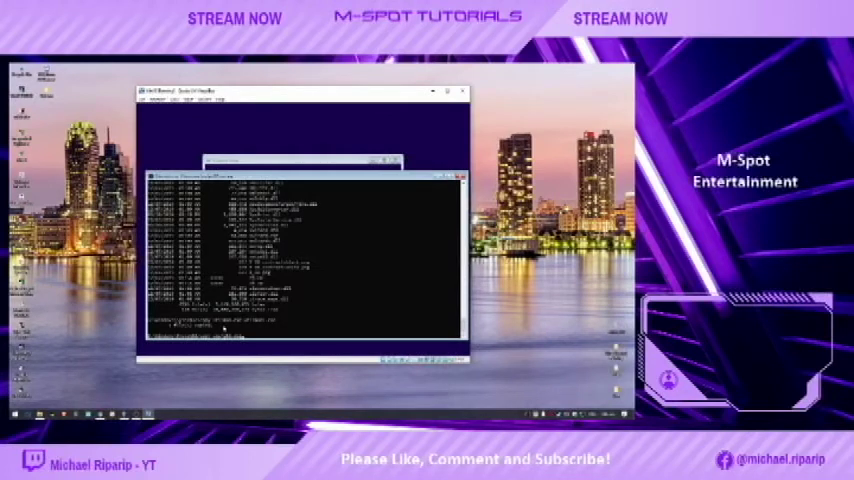
text(exit)
Run the second copy command below the first command's result.
key(Return)
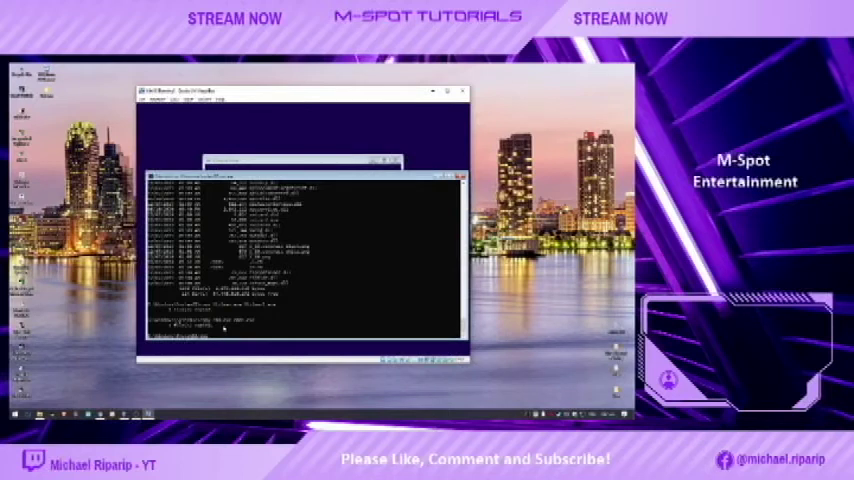
text(cd)
Run the following typed command at the recovery Command Prompt.
key(Return)
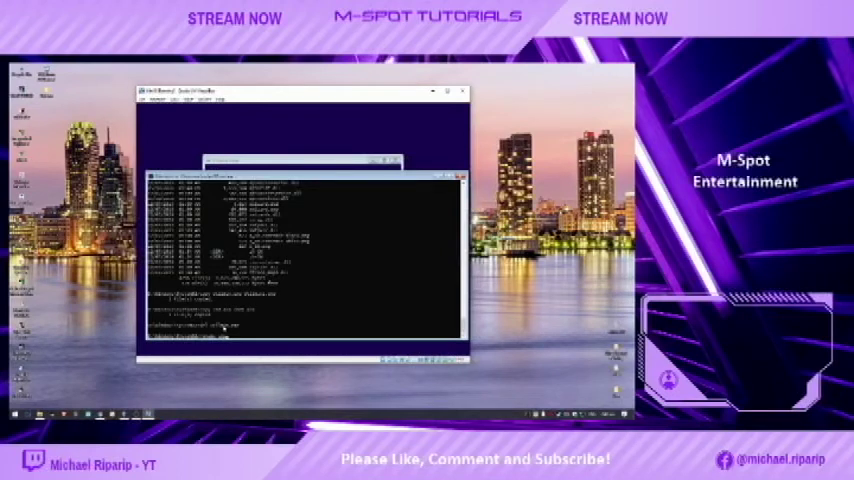
text(x)
text(a)
Execute the already-typed copy command in the VM's Command Prompt.
key(Return)
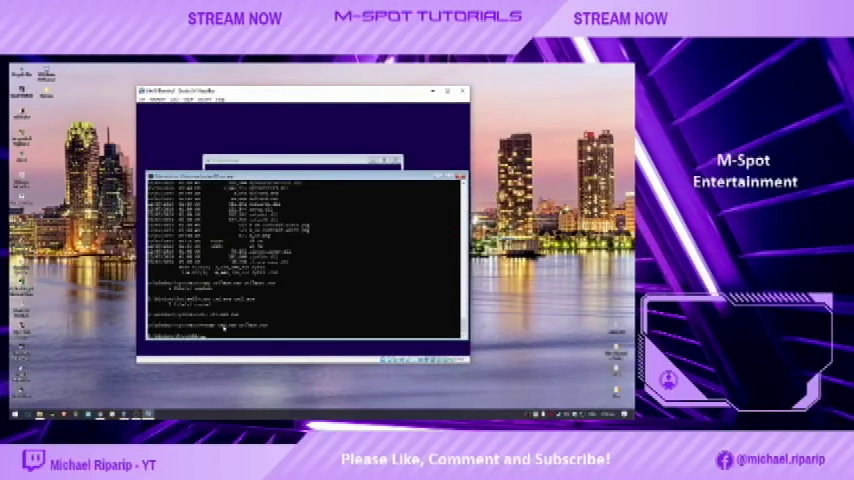
Close the prompt, cancel Windows Setup, and dismiss the lock screen after the restart.
key(Return)
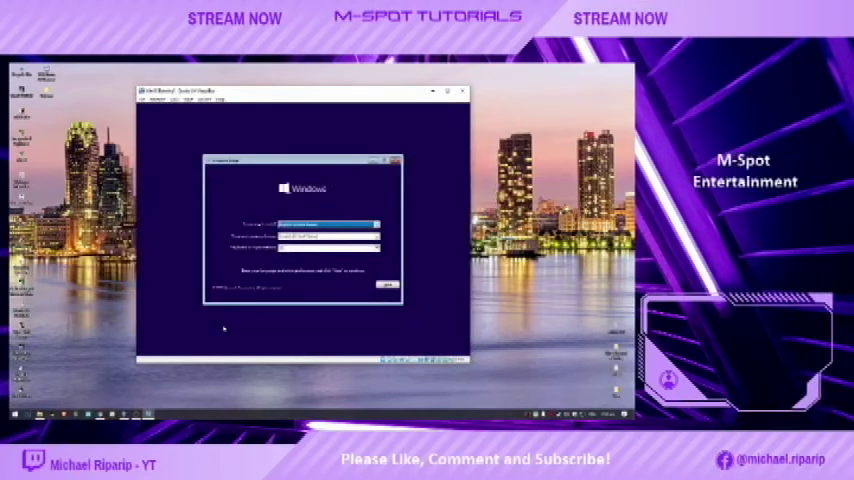
click(397, 163)
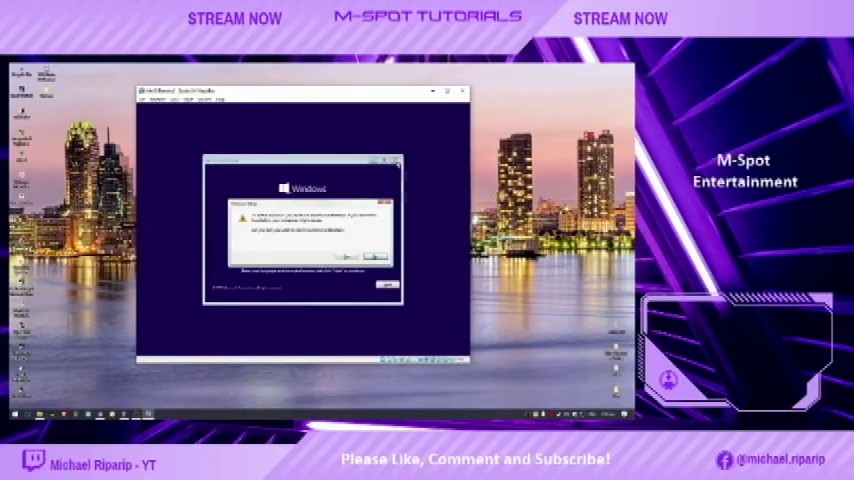
click(345, 257)
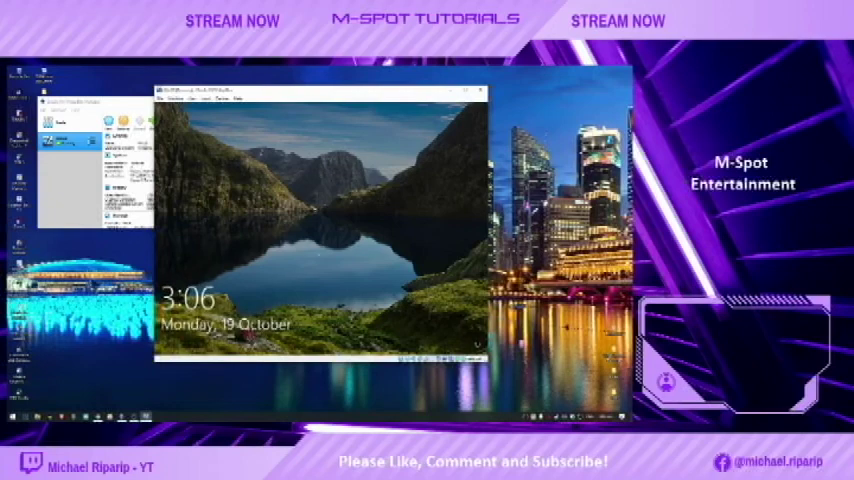
click(325, 122)
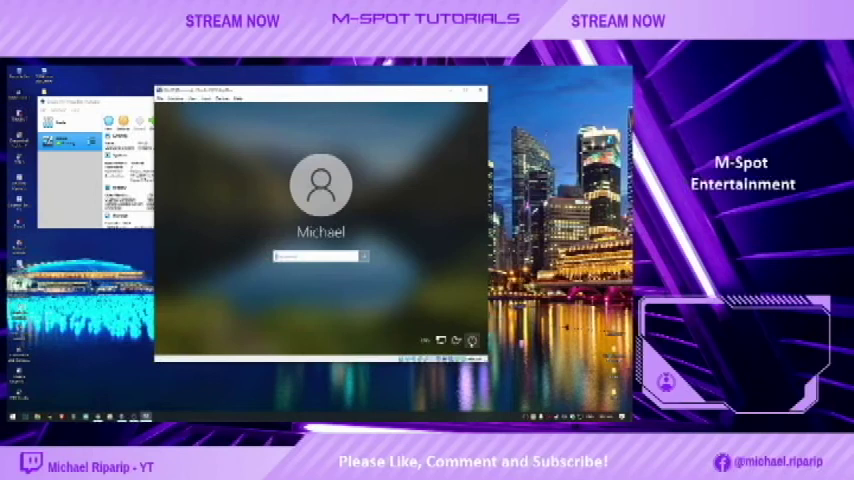
Launch cmd from the sign-in screen's Ease of Access icon.
click(456, 339)
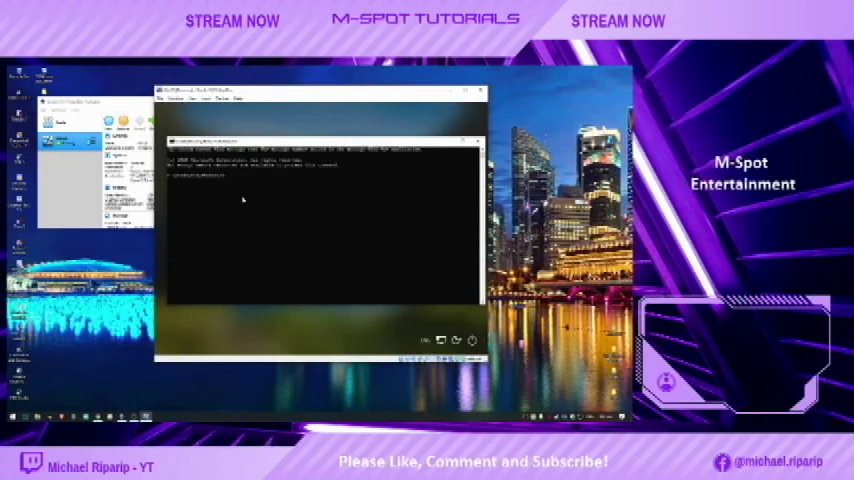
text(......)
text(...)
Run control userpasswords2 to bring up the User Accounts dialog.
key(Return)
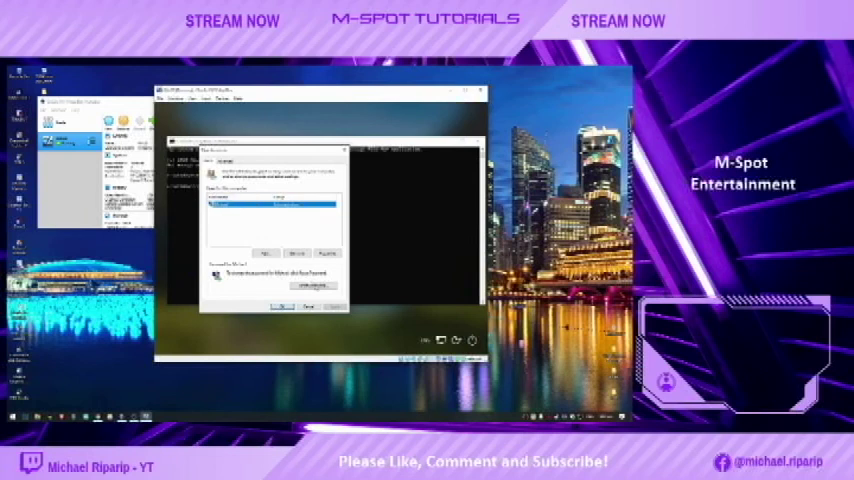
Reset the Michael account's password, then close User Accounts.
click(313, 286)
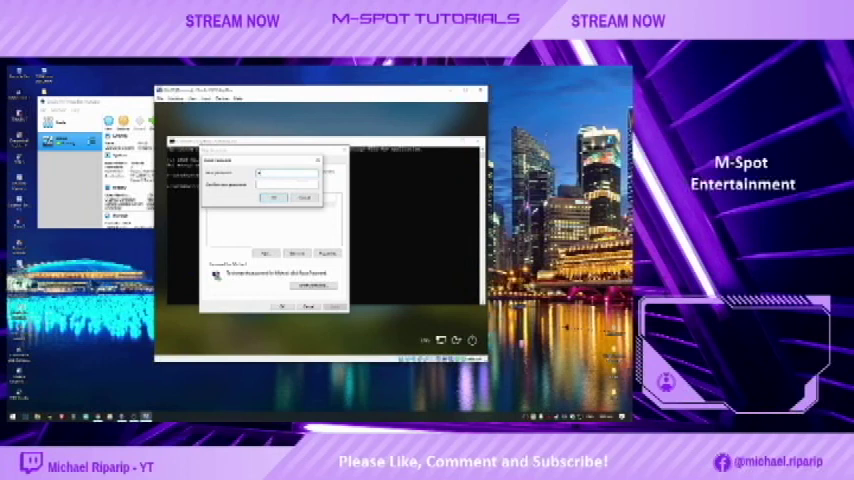
text(word)
text(p)
text(assword)
click(273, 198)
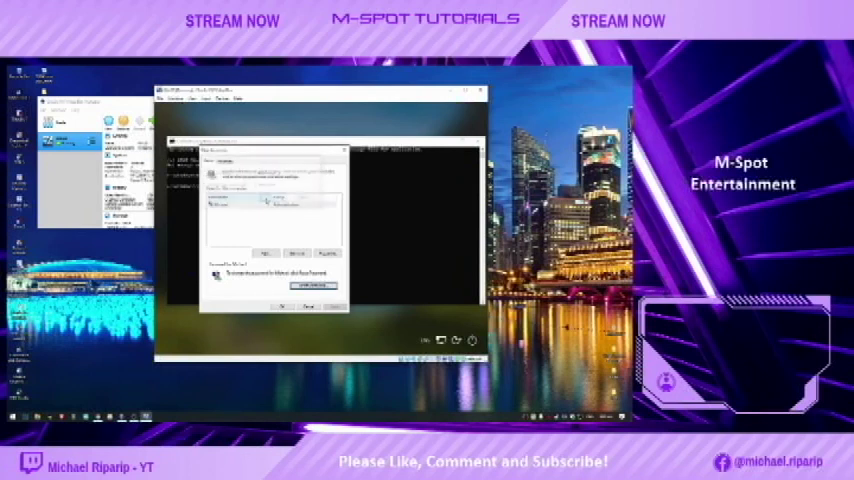
click(285, 307)
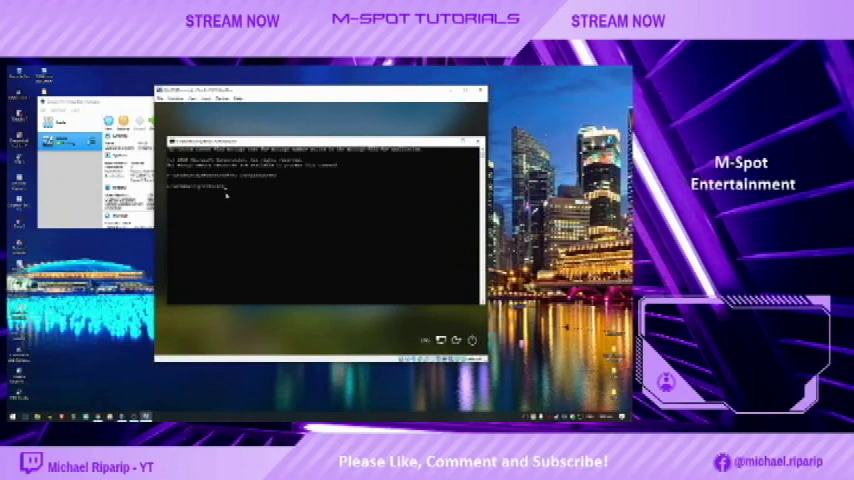
Close cmd and sign in to the Michael account with the new password.
key(alt+F4)
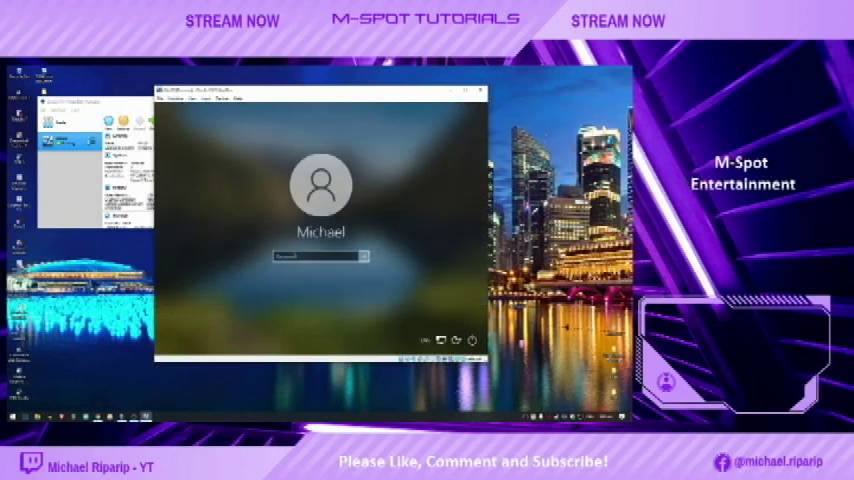
click(299, 258)
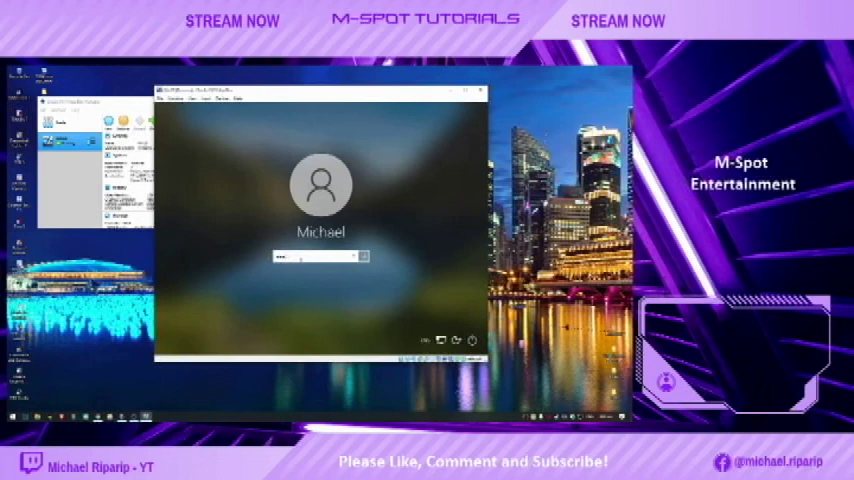
key(Return)
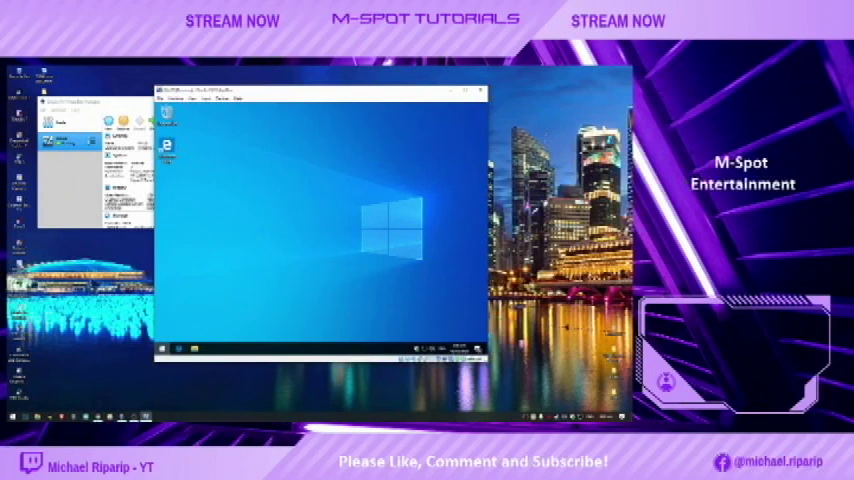
key(super)
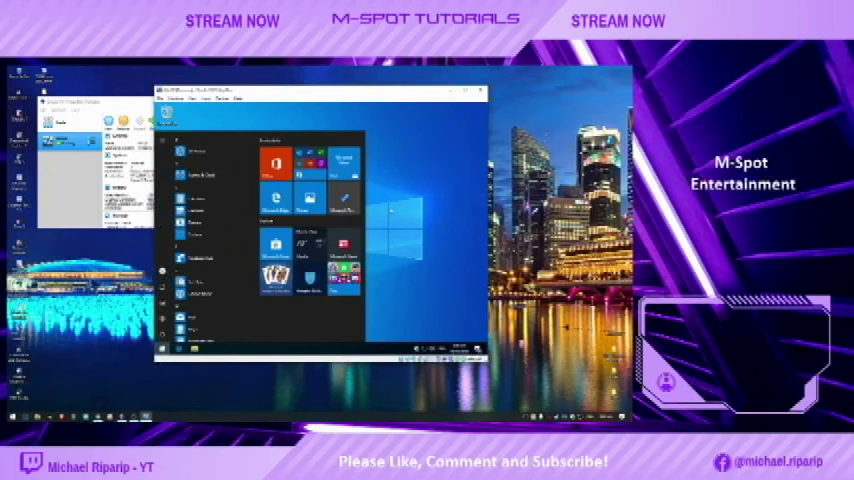
click(391, 212)
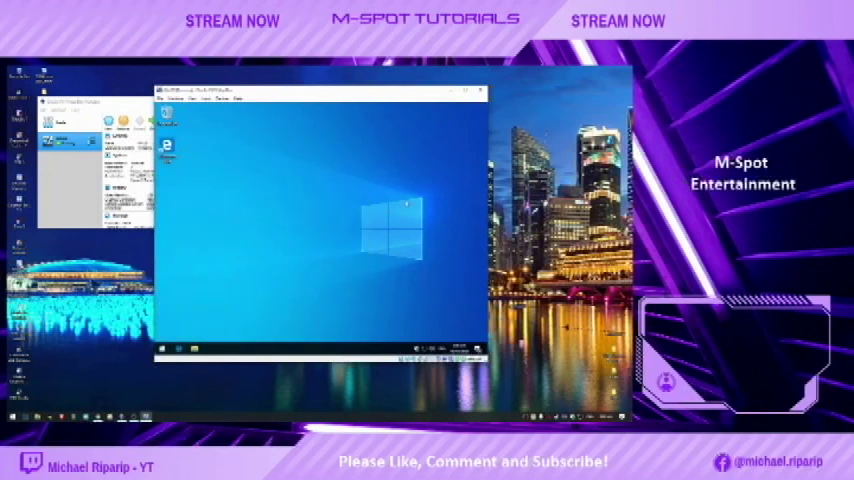